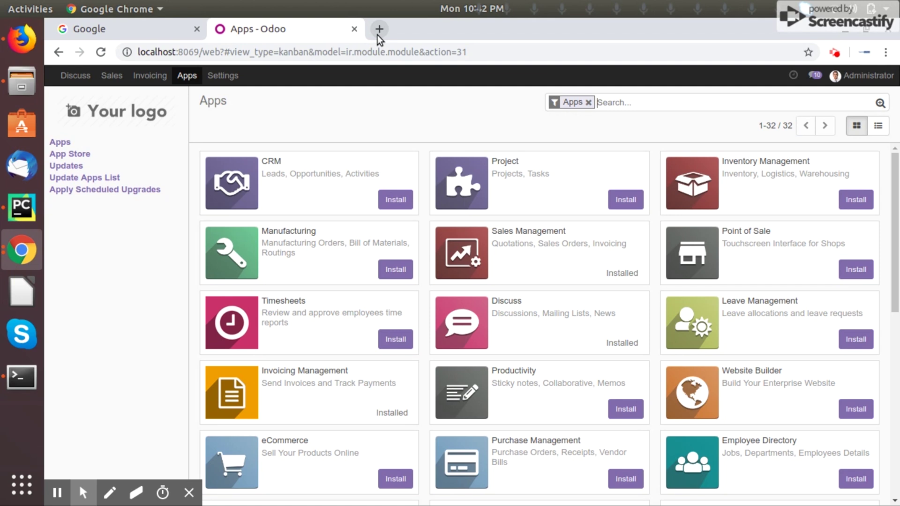
Search the web for 'odoo apps' in a new tab and open the Odoo Apps store
click(378, 30)
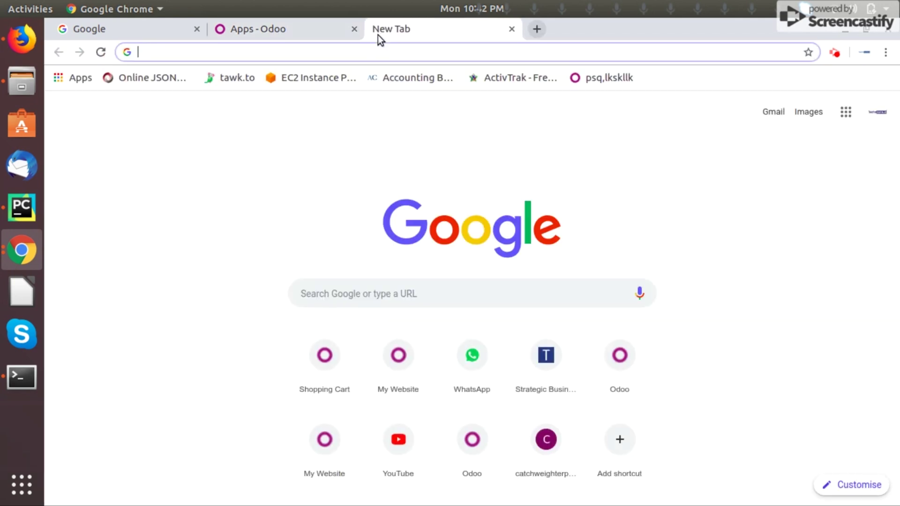
text(odoo apps)
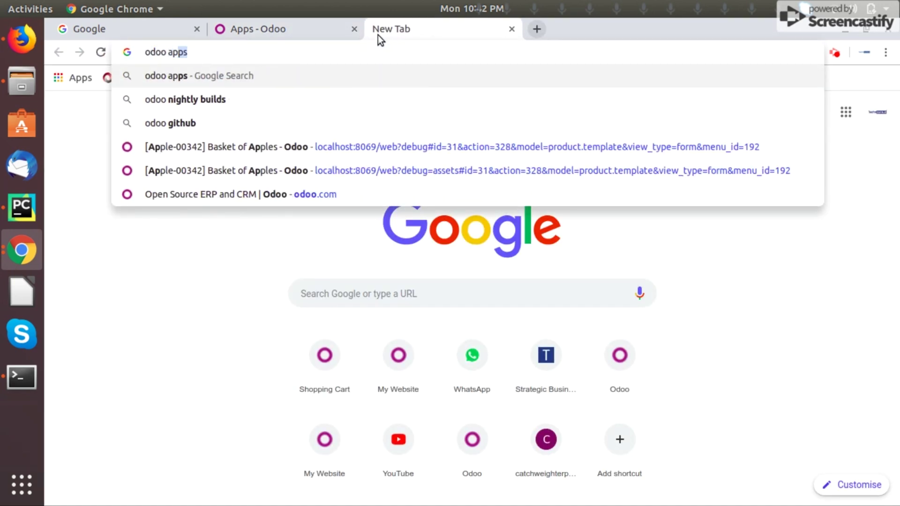
key(Return)
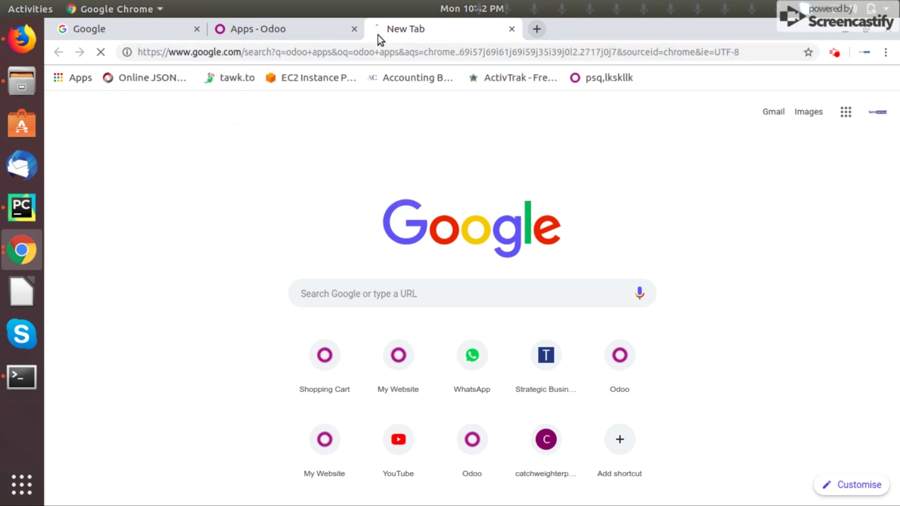
click(220, 191)
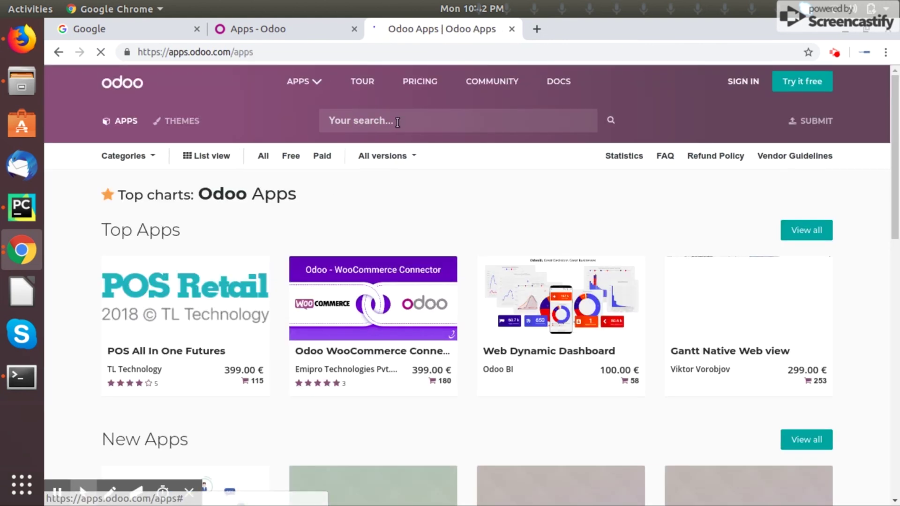
Search the store for technaureus and scroll down to the free Catch Weight Management card
click(398, 122)
text(te)
key(Down)
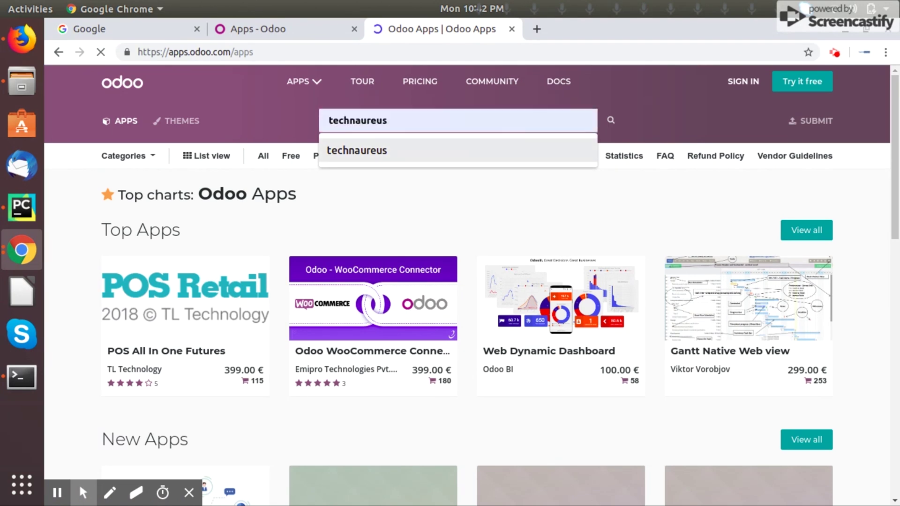
key(Return)
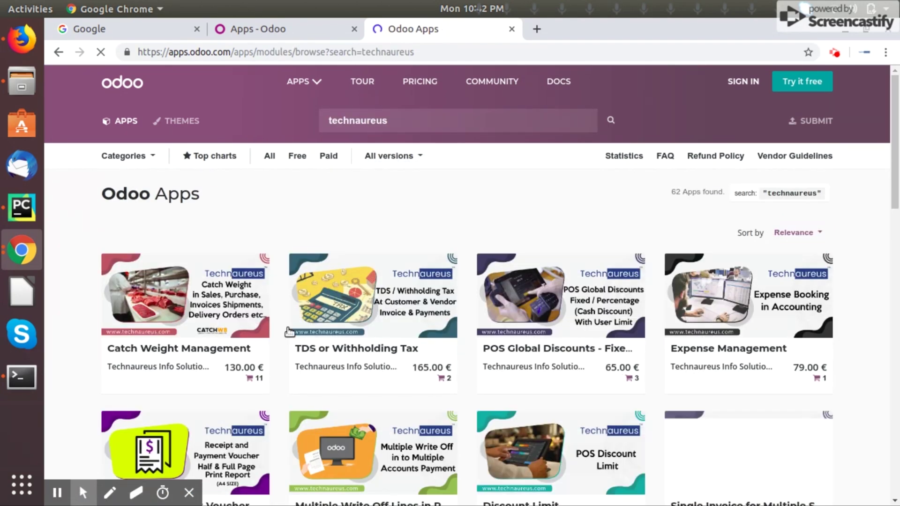
scroll(489, 293, down, 4)
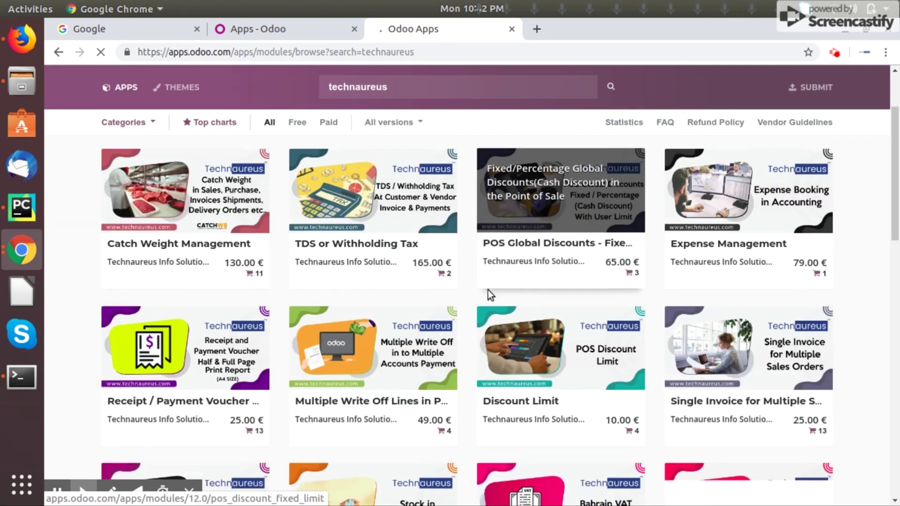
scroll(363, 266, down, 6)
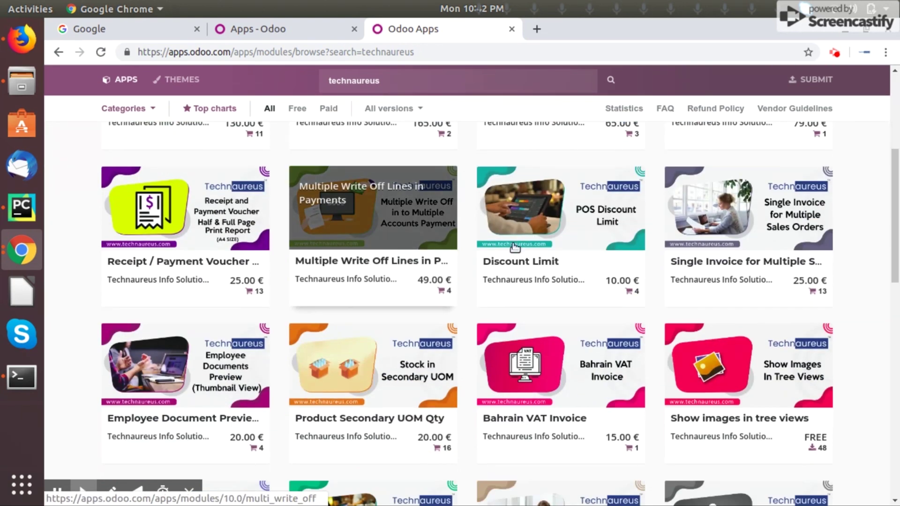
scroll(651, 223, down, 5)
scroll(623, 223, down, 4)
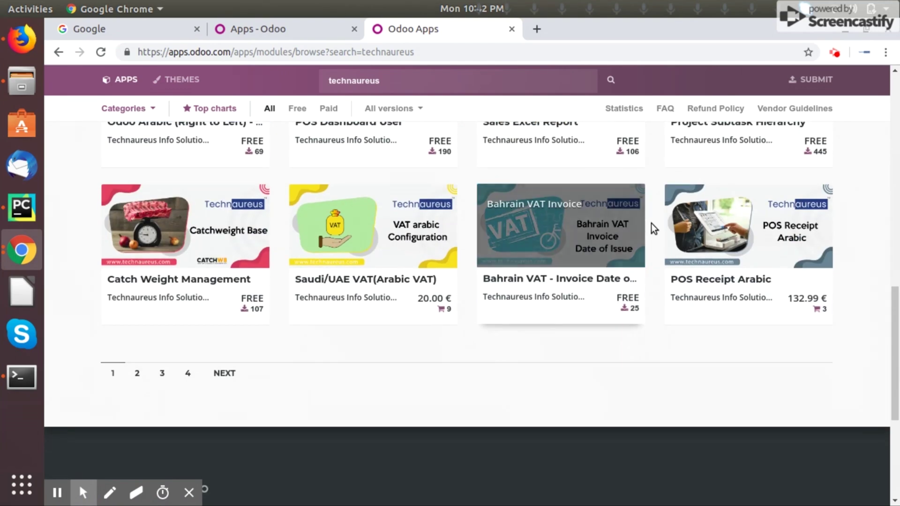
Open the free Catch Weight Management module, pick version 11.0 and download its zip
click(215, 279)
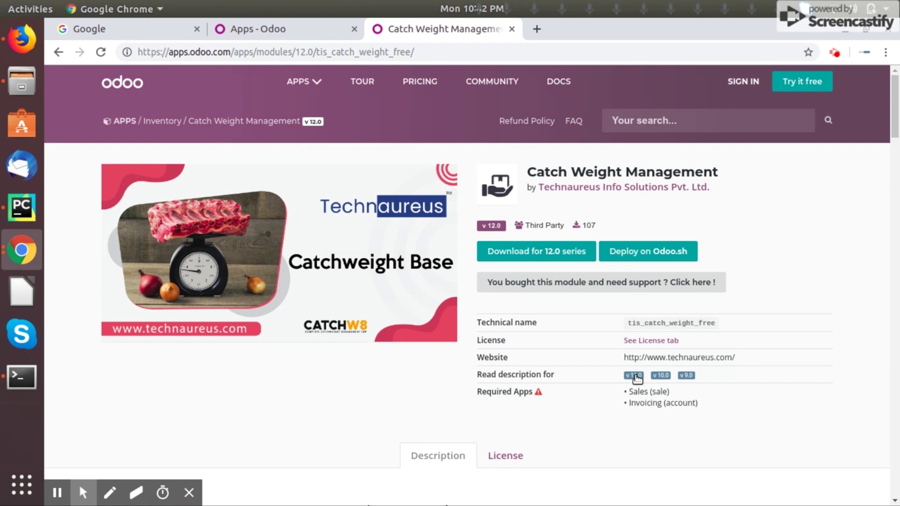
click(634, 376)
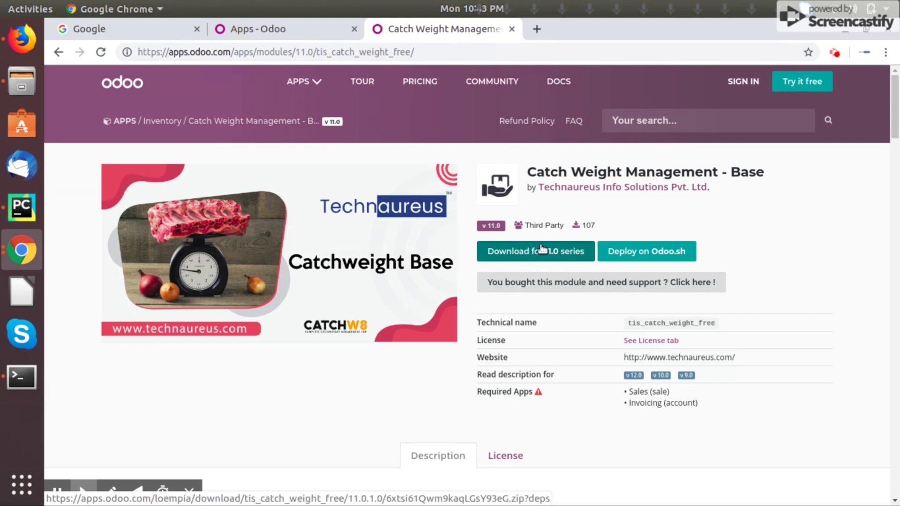
click(542, 249)
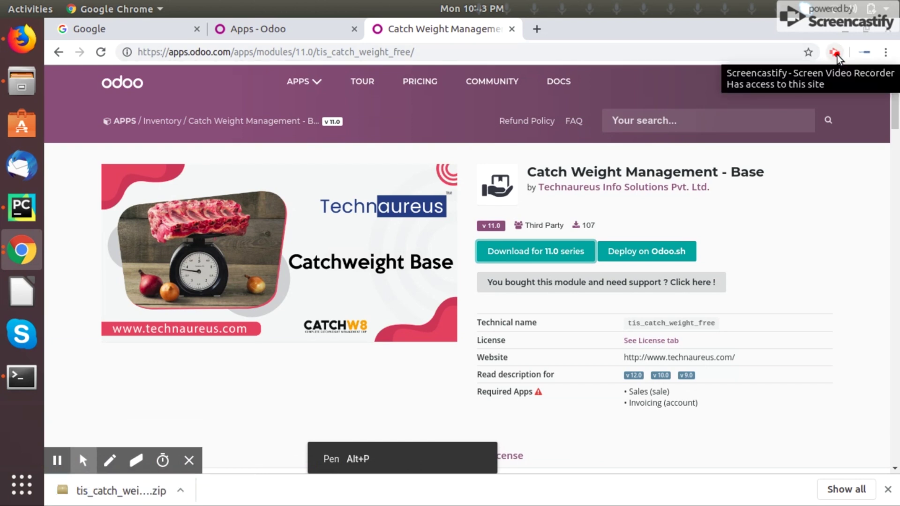
Extract the downloaded tis_catch_weight_free-11.0.1.0 zip in place in odoo_11.0.latest
click(21, 81)
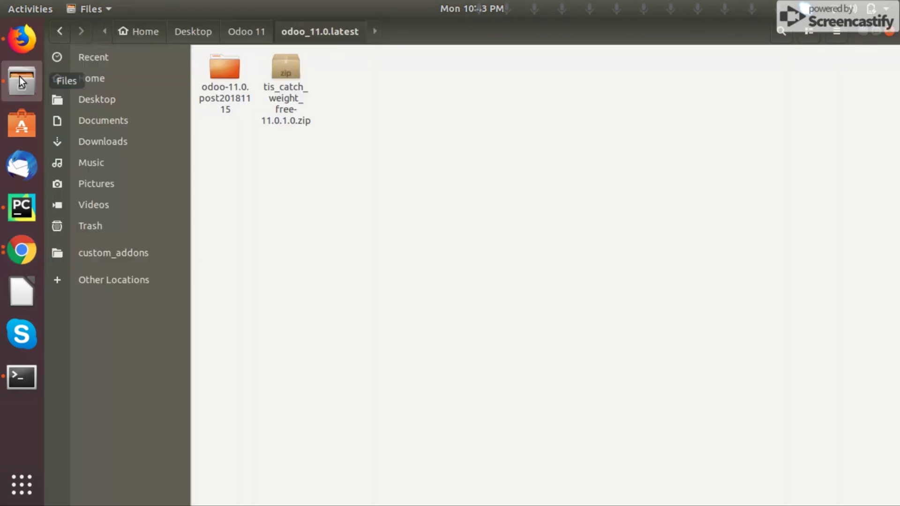
click(282, 108)
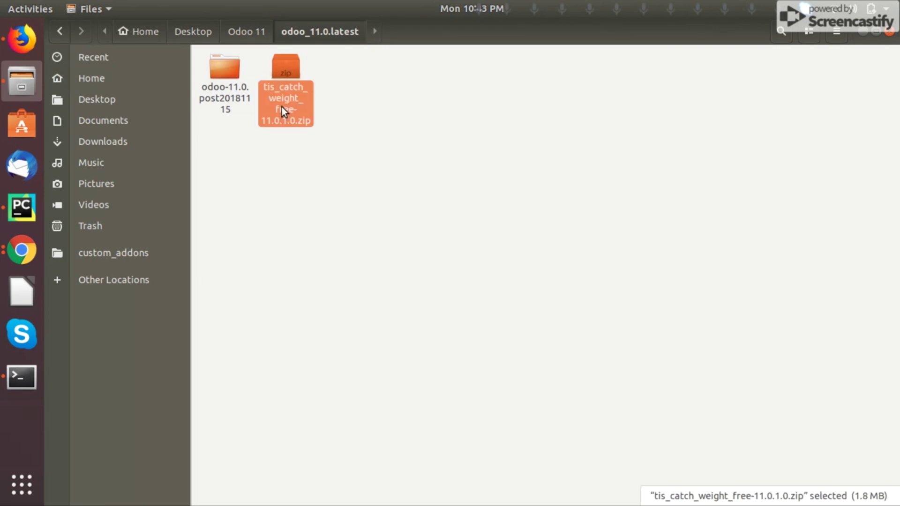
right_click(282, 107)
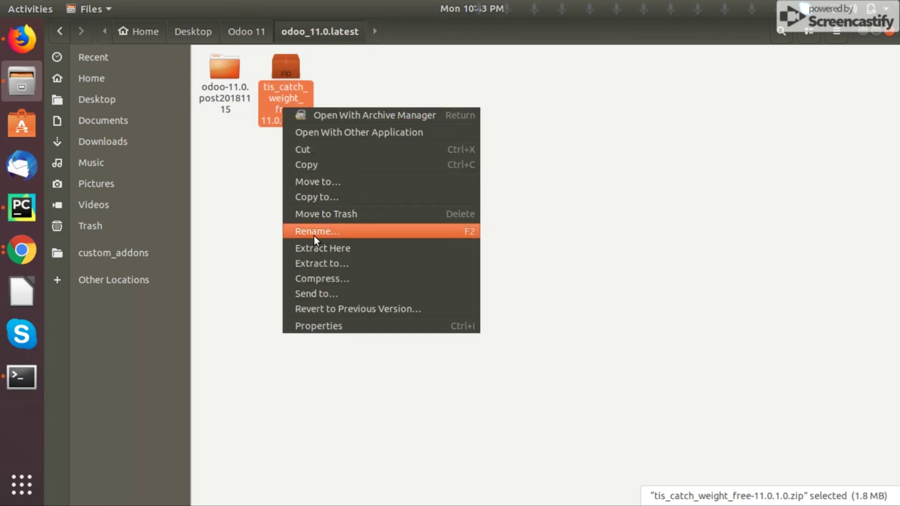
click(319, 248)
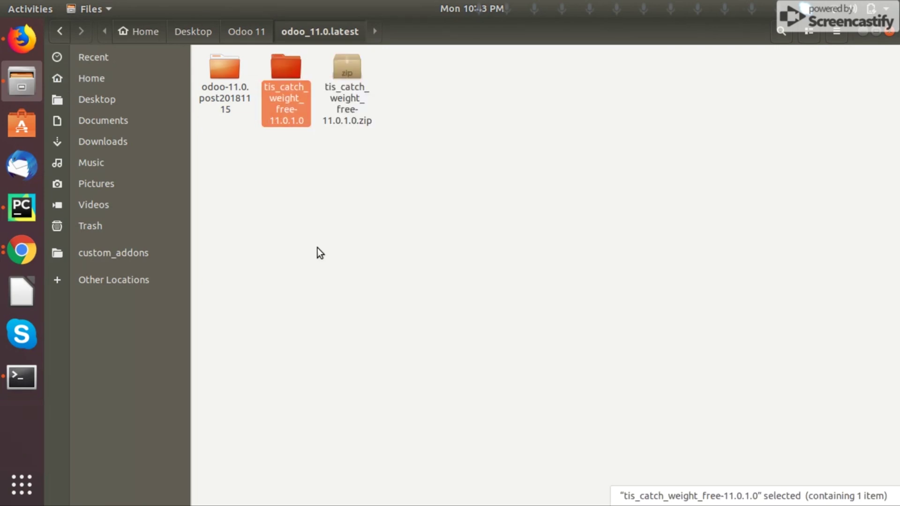
Cut the tis_catch_weight_free module folder from the extracted folder and return to odoo_11.0.latest
double_click(282, 75)
click(217, 74)
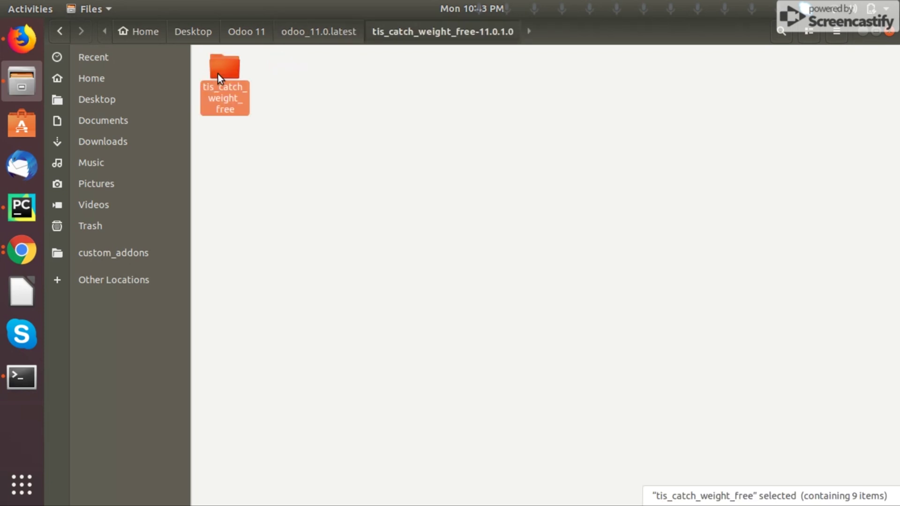
right_click(218, 74)
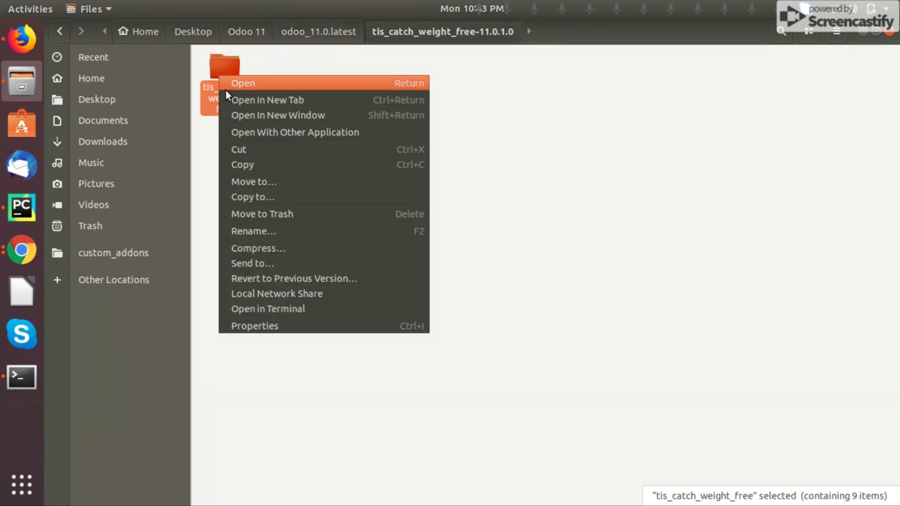
click(246, 150)
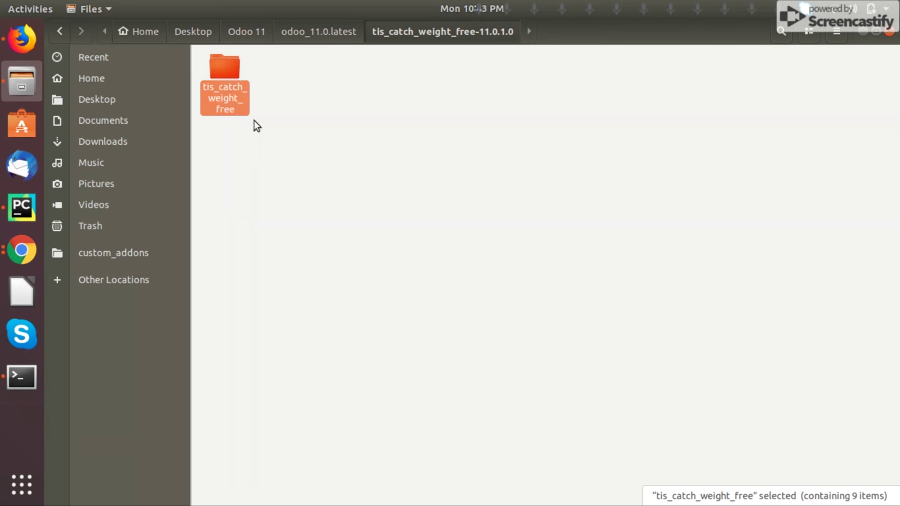
click(319, 29)
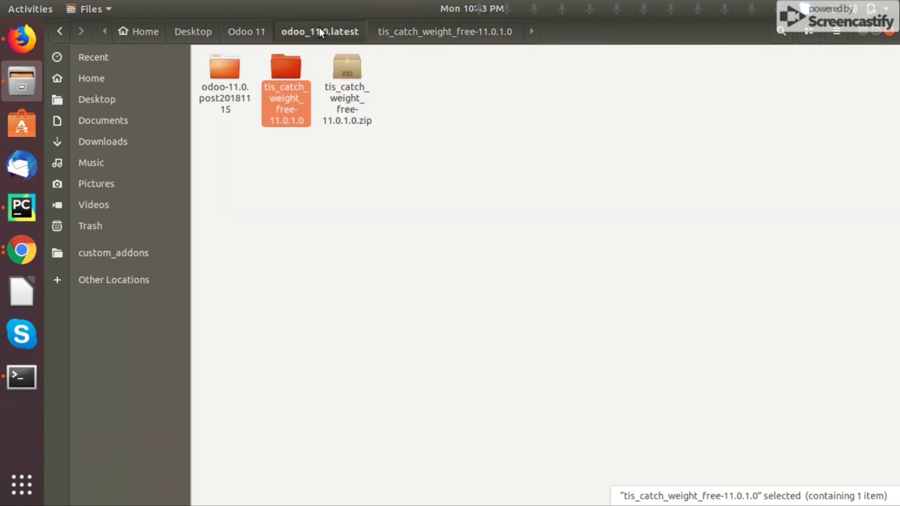
click(229, 89)
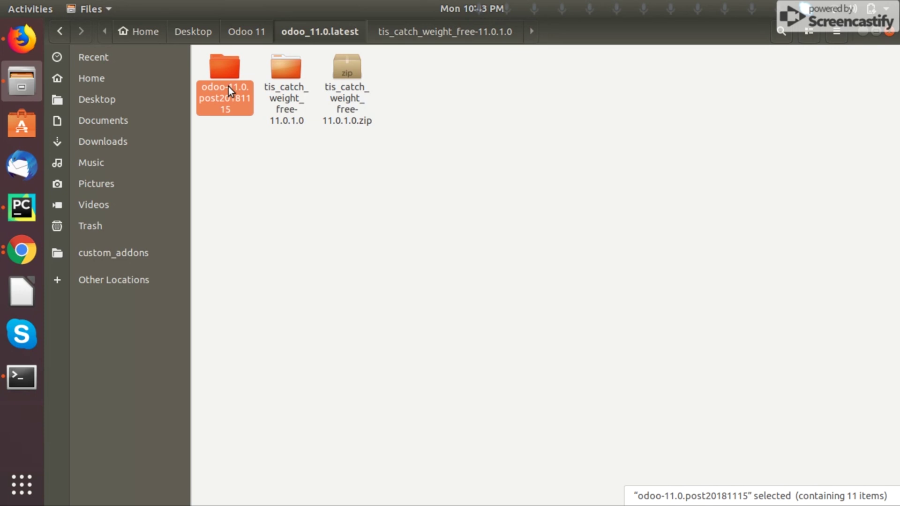
Paste tis_catch_weight_free into the addons folder under odoo-11.0.post20181115/odoo
double_click(228, 89)
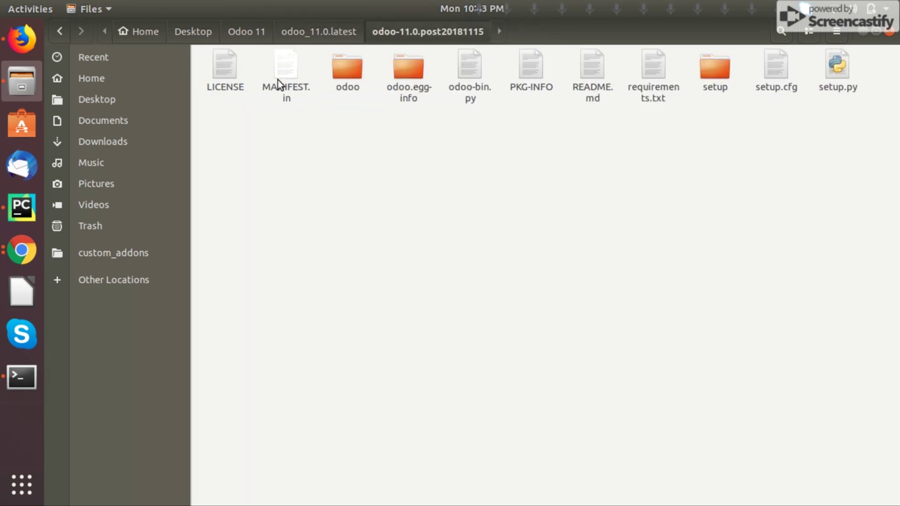
double_click(350, 71)
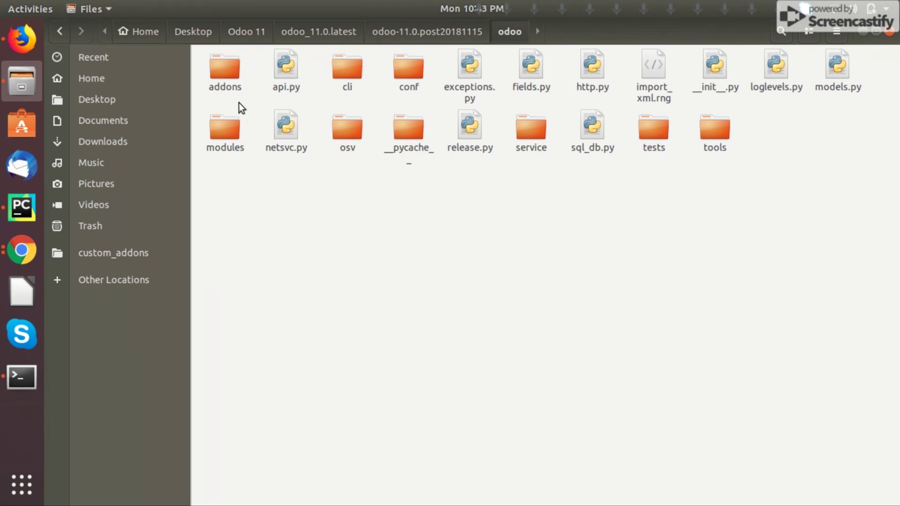
double_click(229, 72)
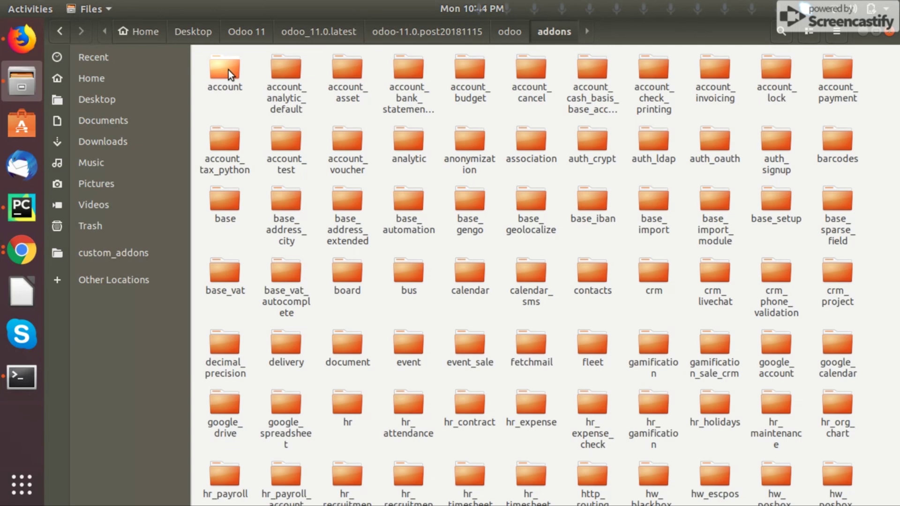
scroll(522, 219, down, 20)
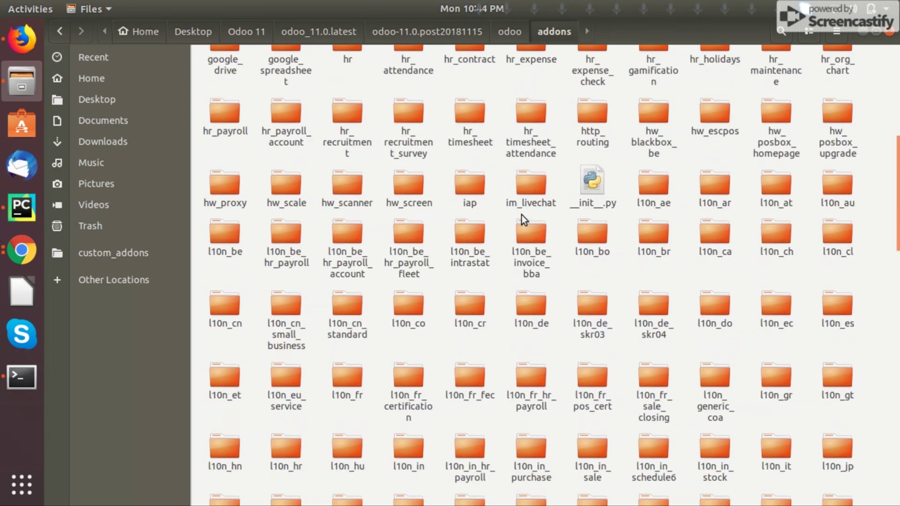
scroll(521, 216, up, 20)
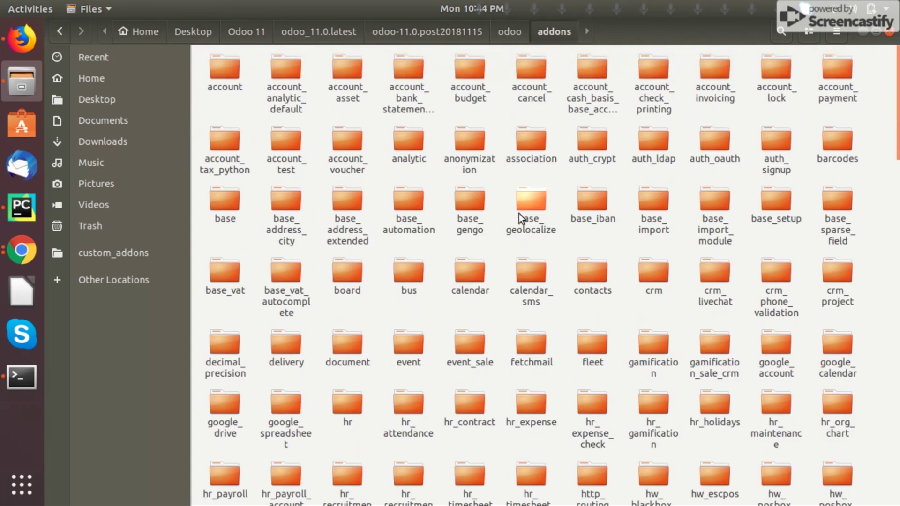
scroll(431, 161, down, 12)
scroll(429, 161, up, 12)
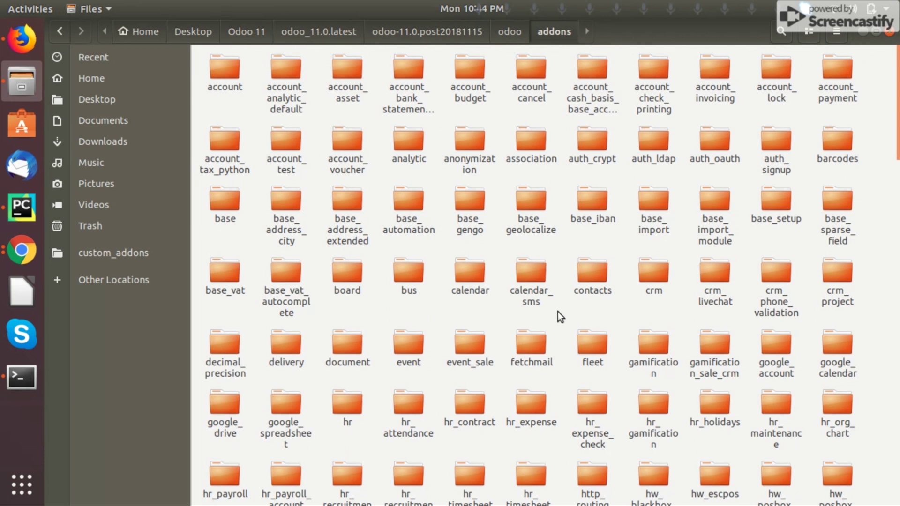
right_click(558, 312)
click(575, 336)
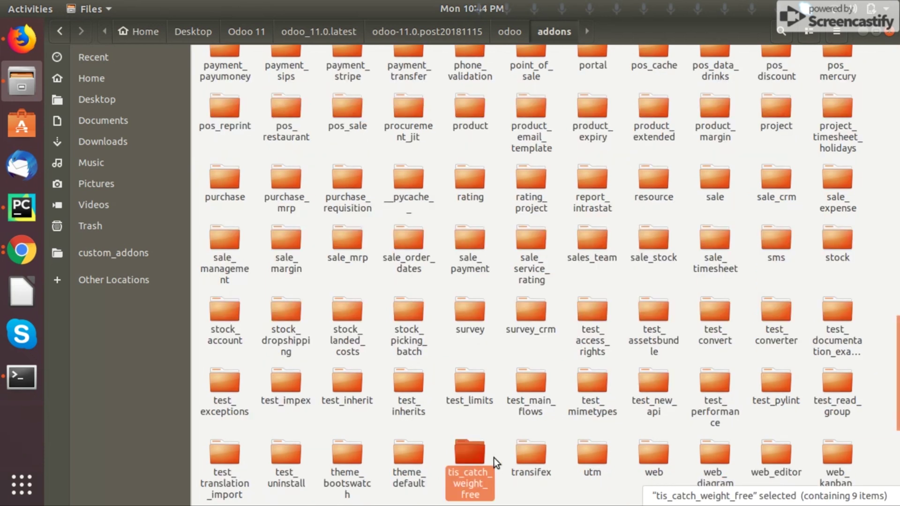
scroll(478, 431, down, 5)
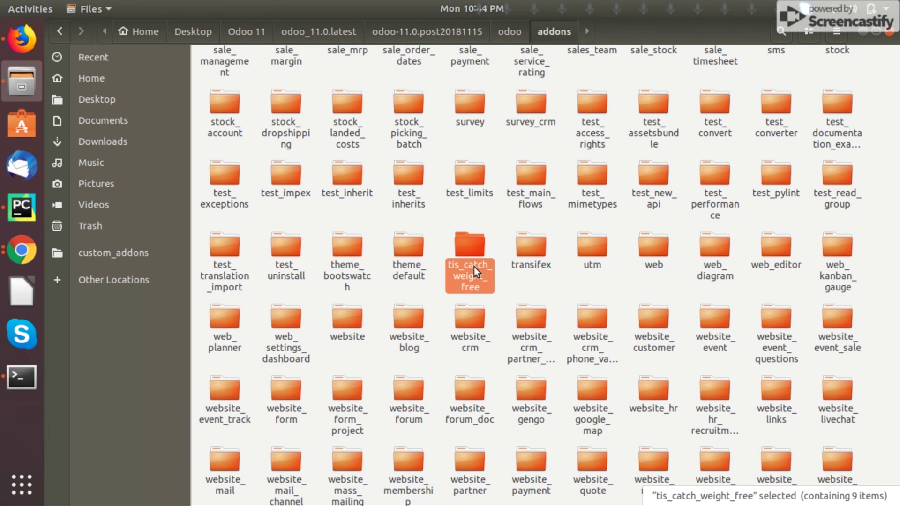
Restart the Odoo server with 'python3 odoo-bin.py --db-filter=test', then return to the Catch Weight browser window
click(16, 378)
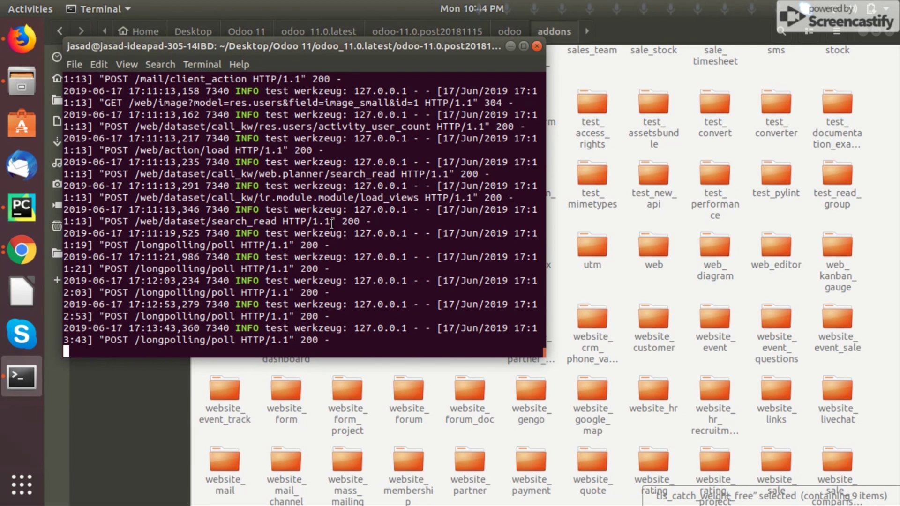
key(ctrl+c)
key(Up)
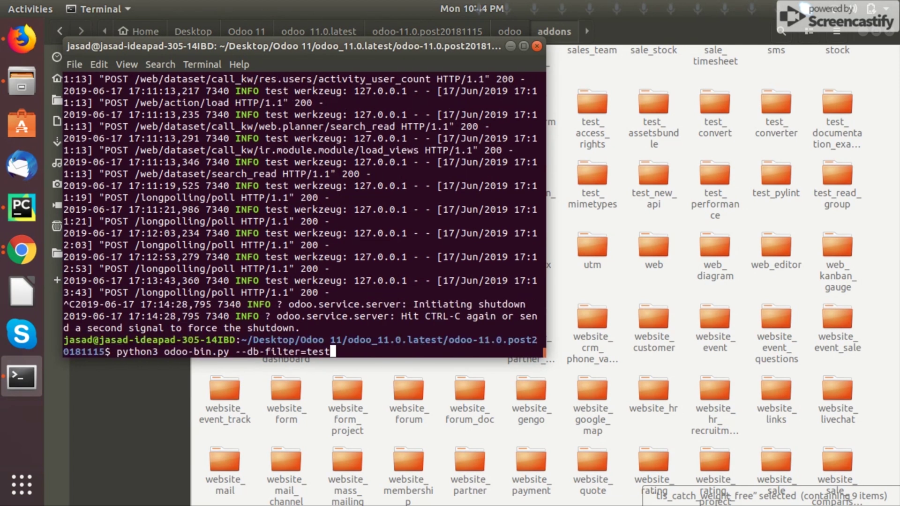
key(Return)
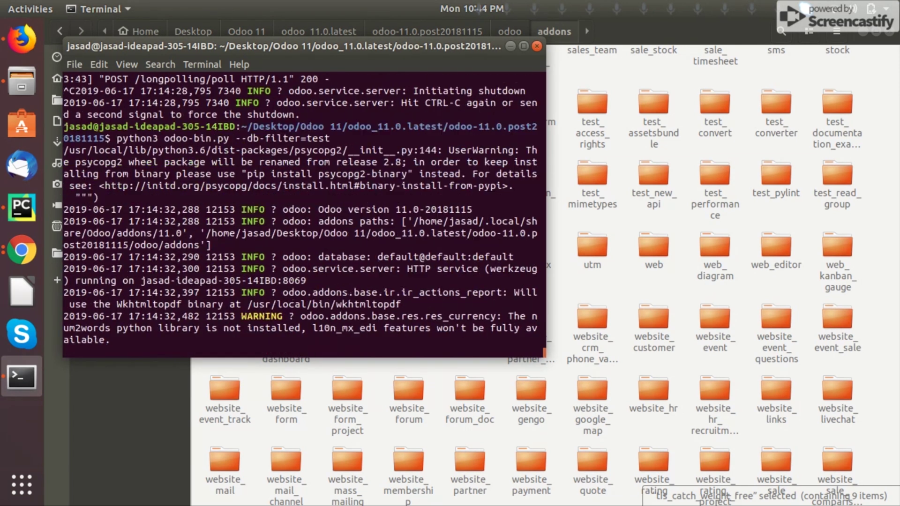
click(511, 46)
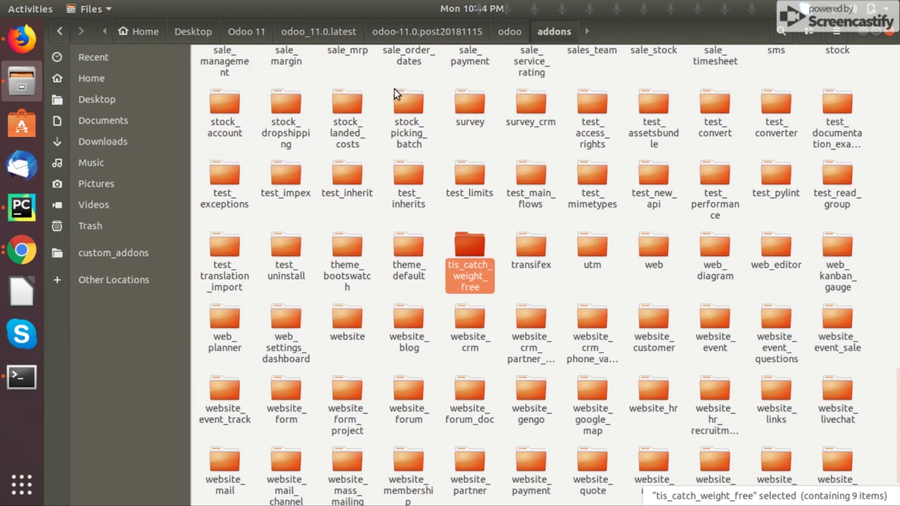
click(29, 245)
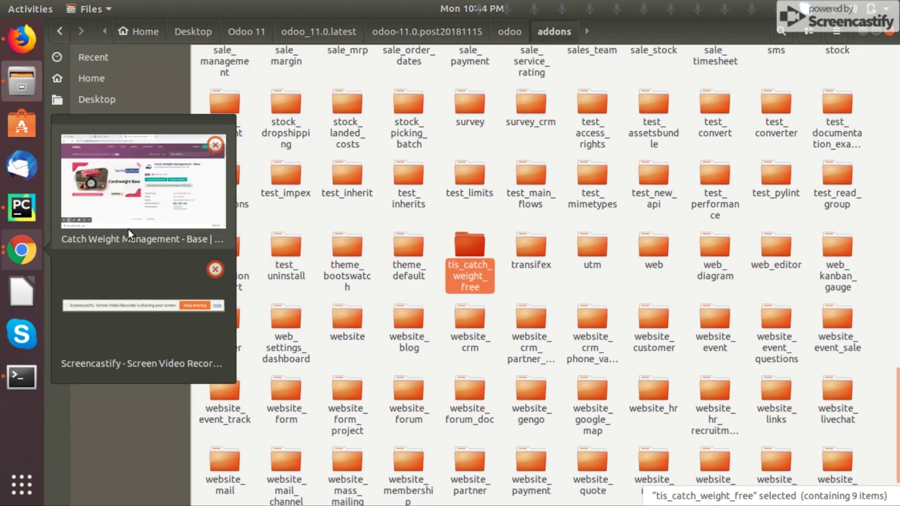
click(136, 210)
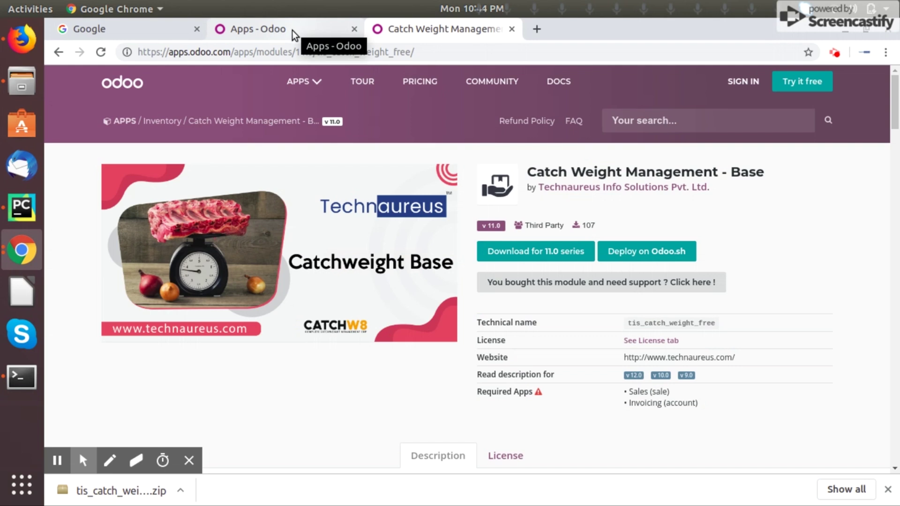
Reload the local Odoo Apps page, search all modules for 'catch', then clear the search
click(251, 33)
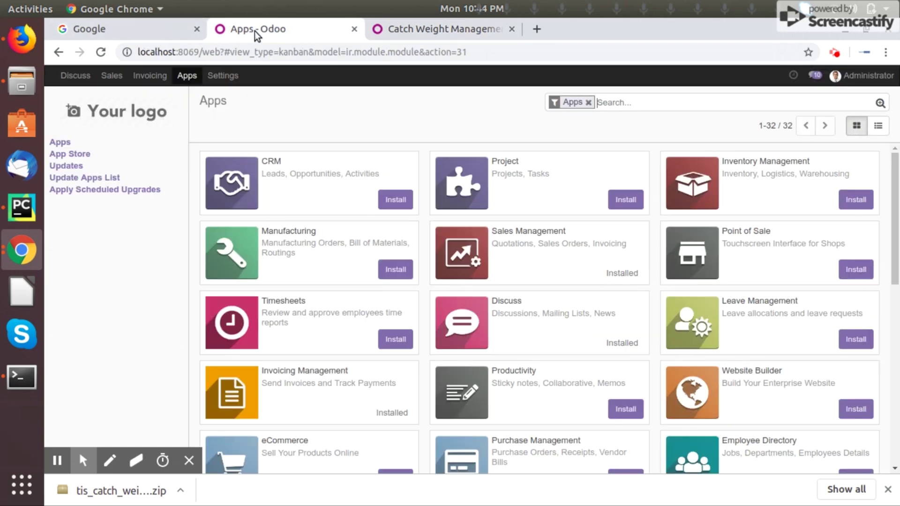
click(101, 53)
click(588, 103)
text(c)
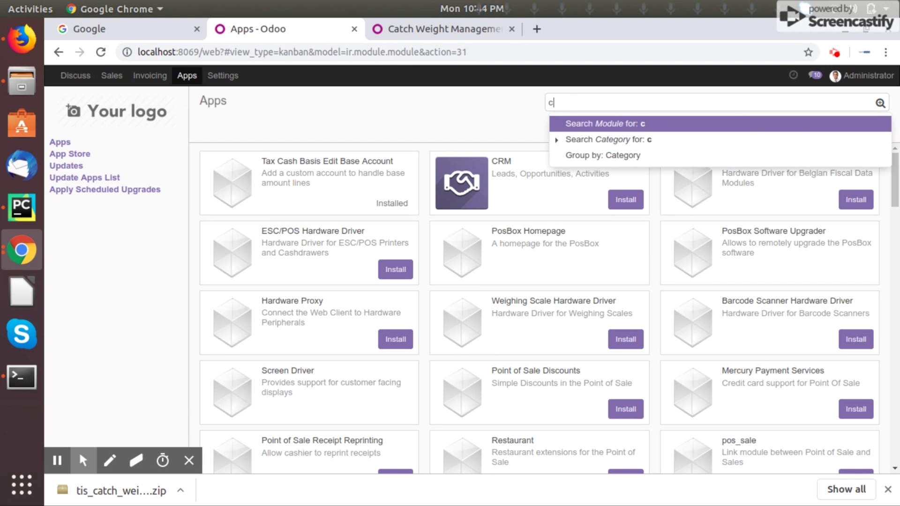
text(atch)
key(Return)
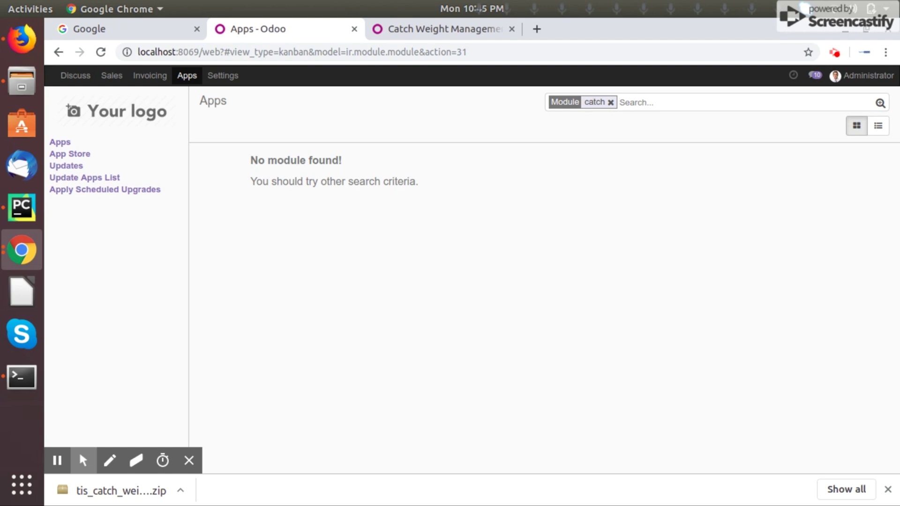
click(610, 102)
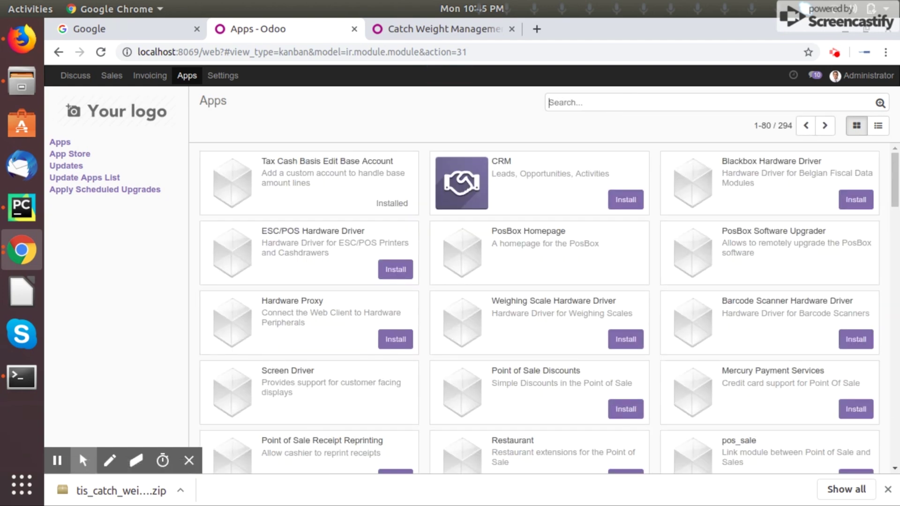
Activate developer mode in Settings, then run Update Apps List from the Apps page
click(222, 75)
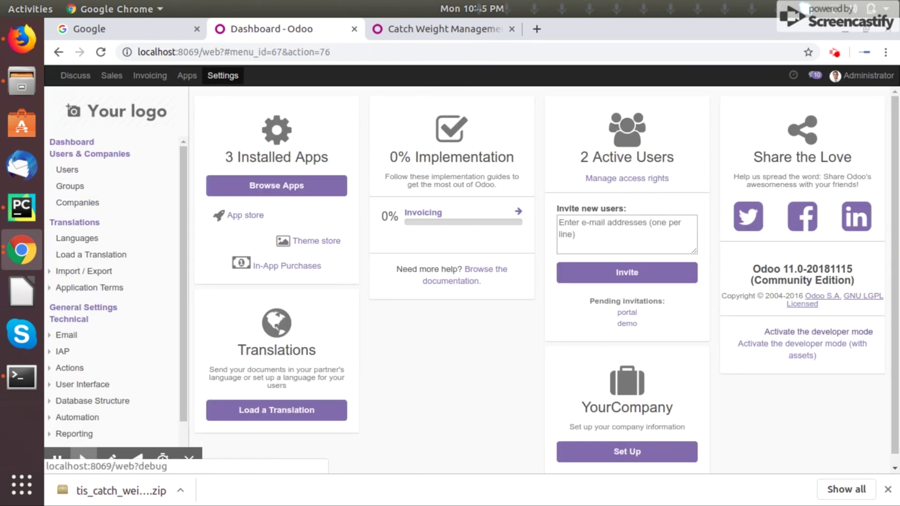
click(827, 331)
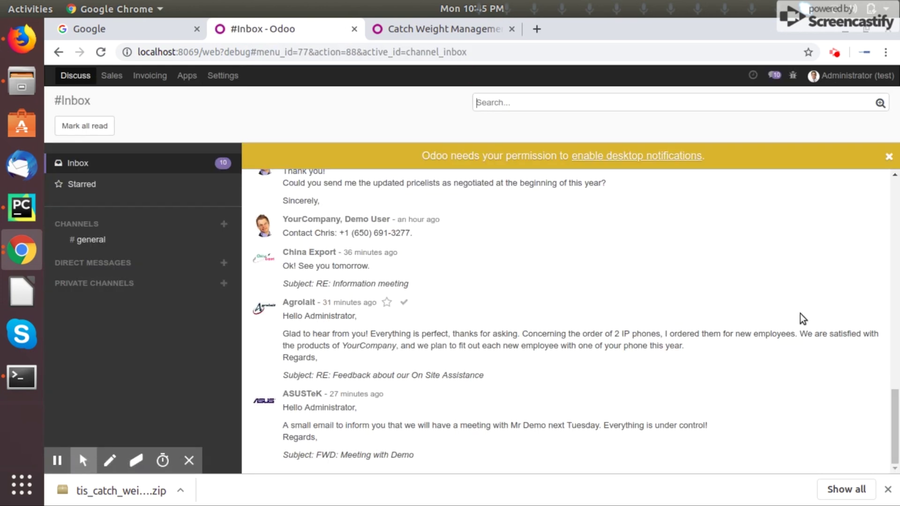
click(187, 75)
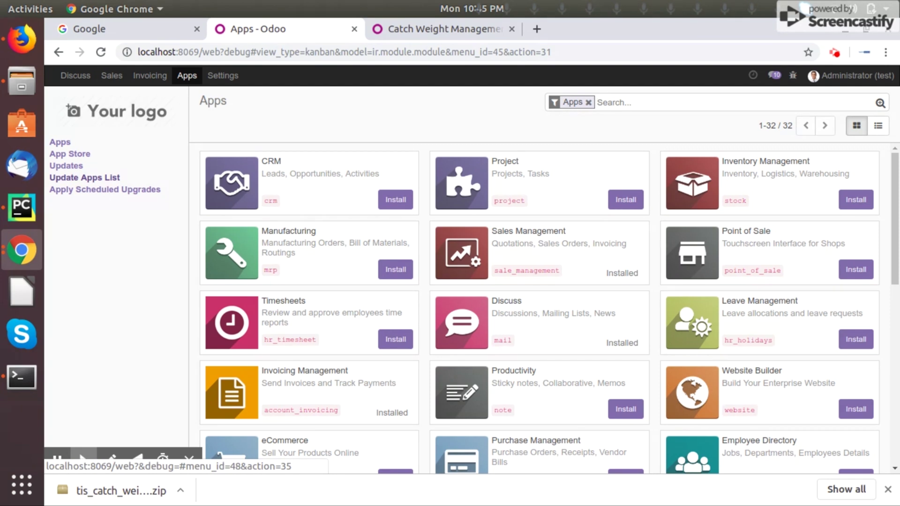
click(87, 178)
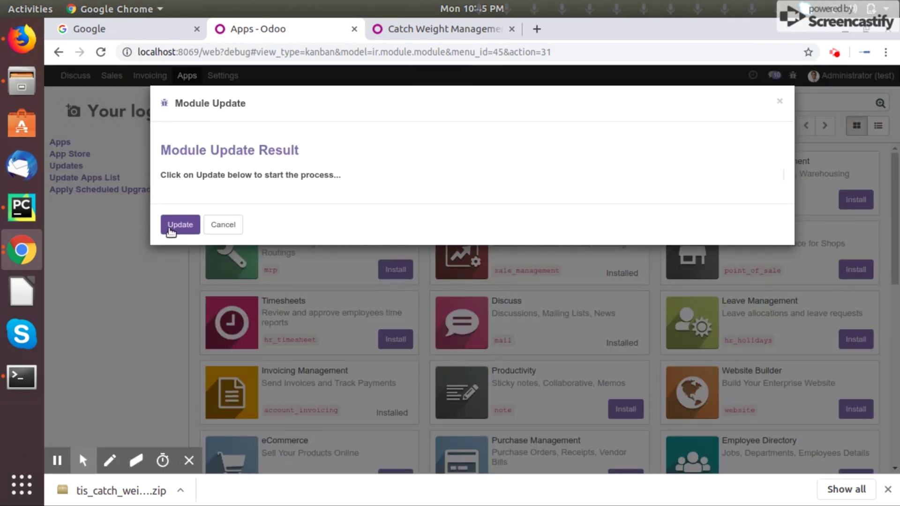
click(172, 230)
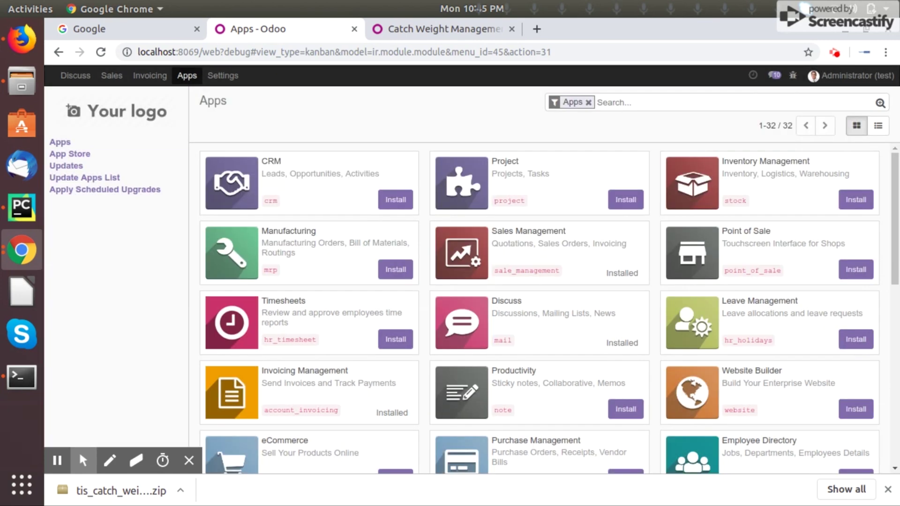
Open the Catch Weight Management - Base module details and read through its description
click(60, 142)
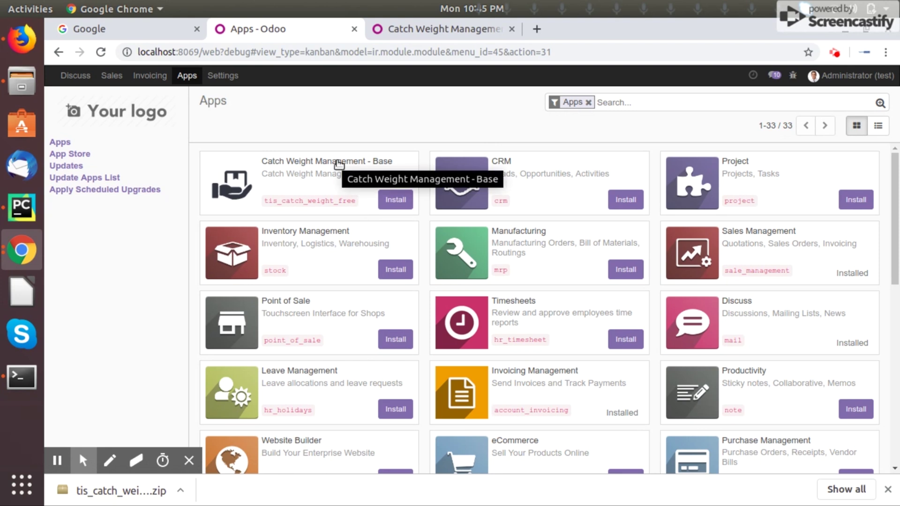
click(365, 168)
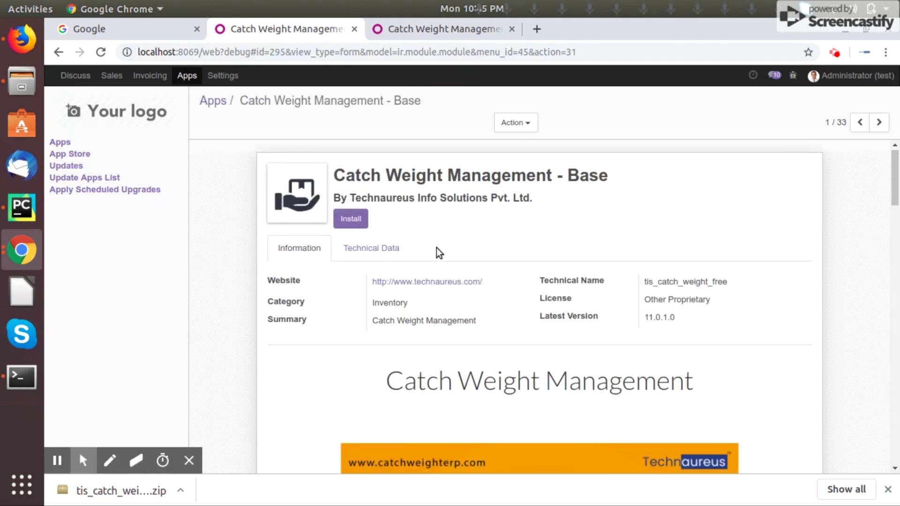
scroll(437, 247, down, 4)
scroll(398, 204, up, 4)
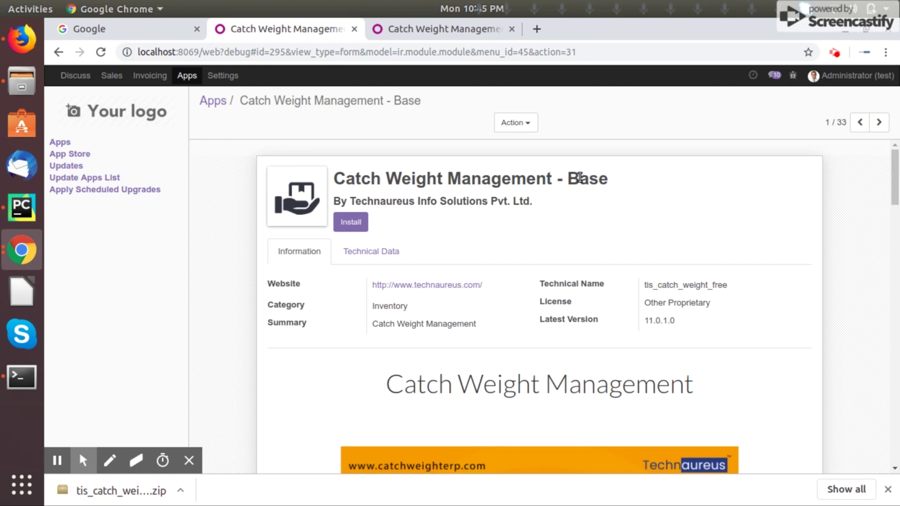
scroll(373, 251, down, 4)
scroll(584, 234, down, 6)
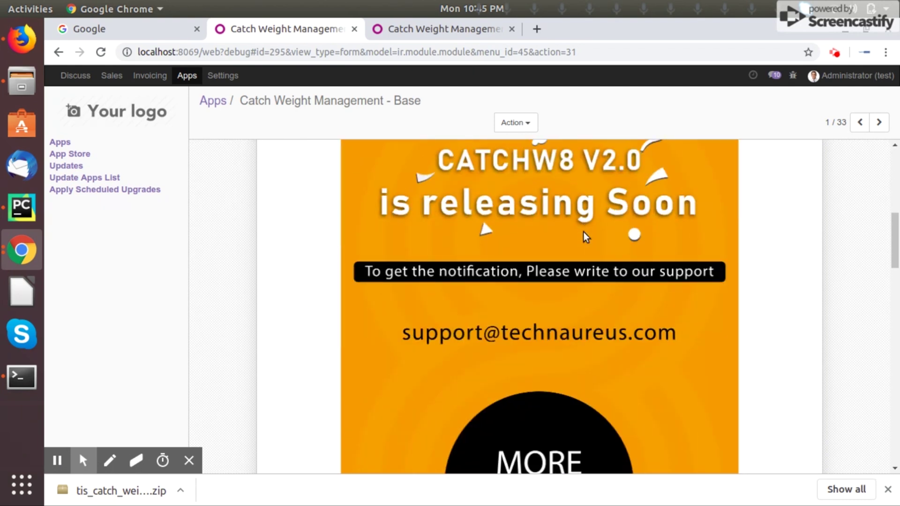
scroll(583, 236, up, 2)
scroll(583, 238, down, 2)
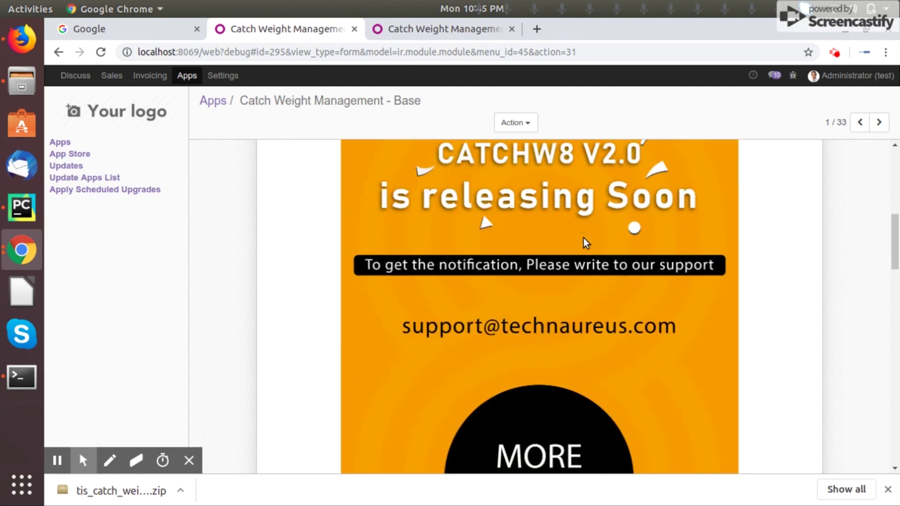
scroll(583, 238, down, 10)
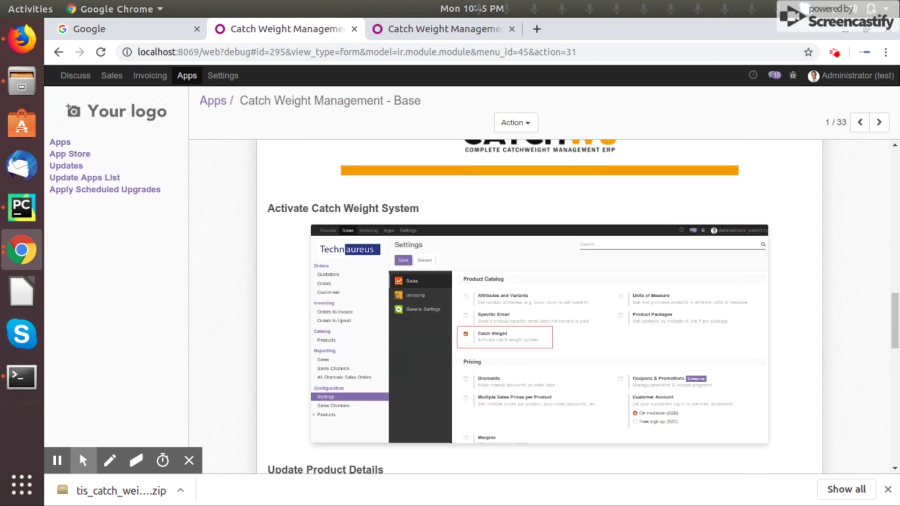
scroll(519, 268, down, 7)
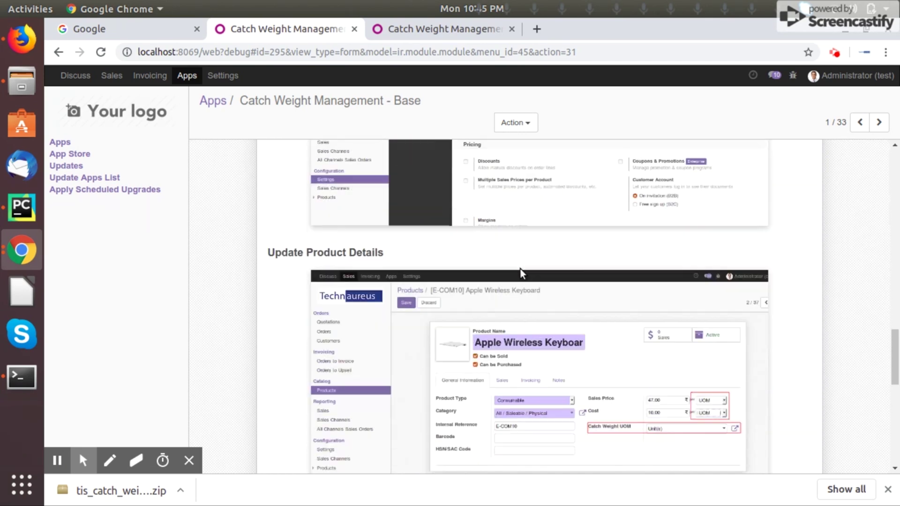
scroll(519, 268, down, 4)
scroll(520, 269, down, 2)
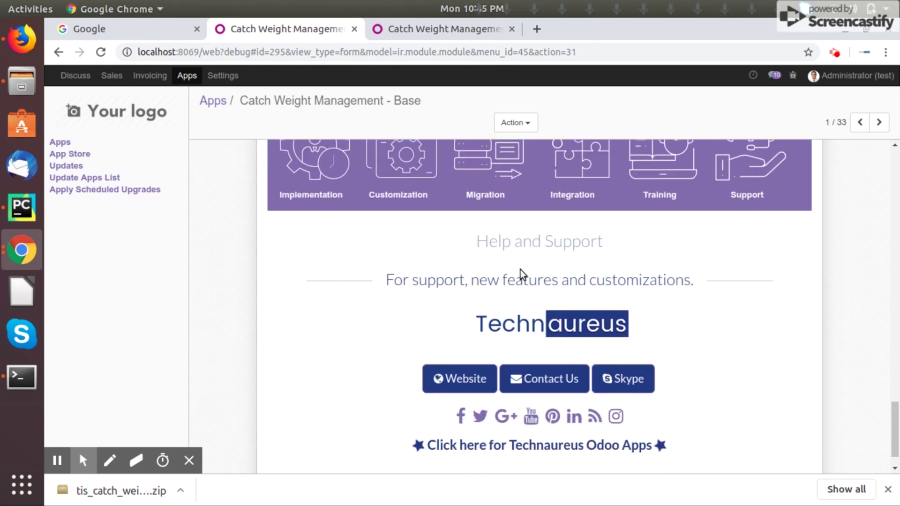
scroll(520, 269, up, 3)
scroll(521, 273, down, 1)
scroll(520, 273, down, 2)
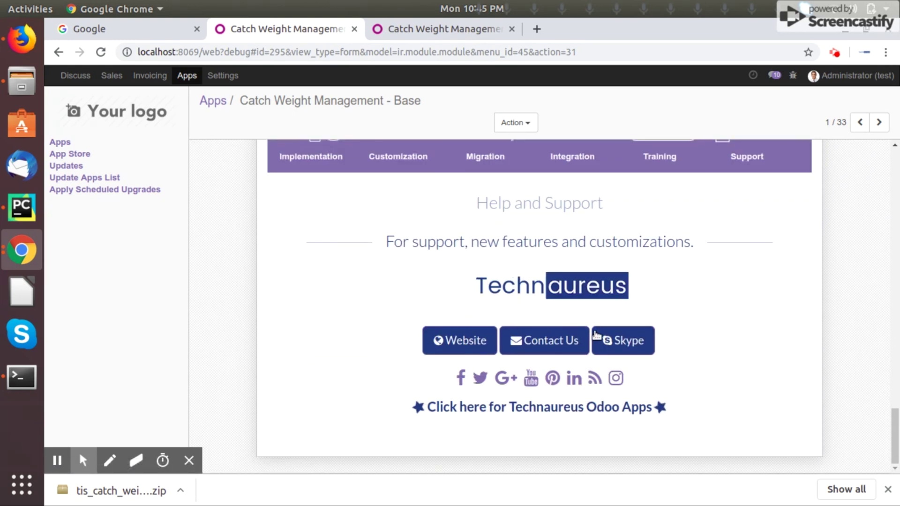
scroll(590, 328, up, 15)
scroll(589, 330, up, 10)
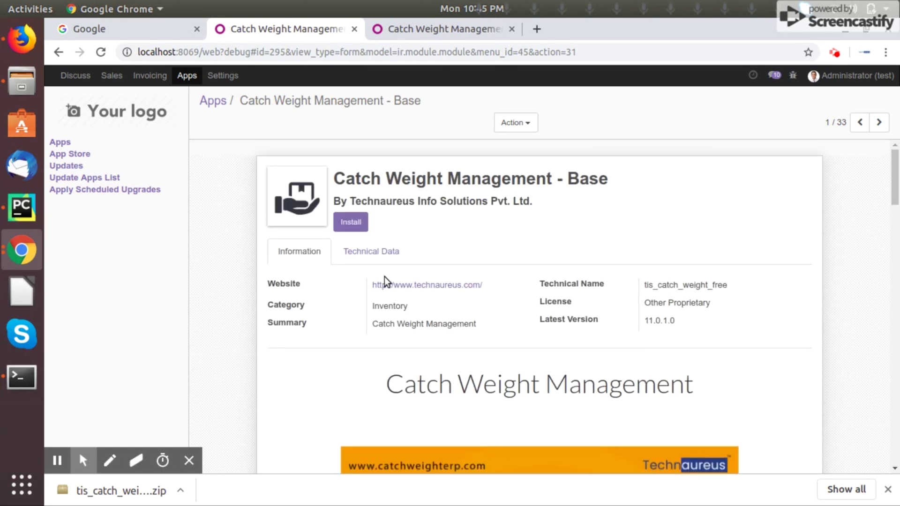
Install Catch Weight Management - Base and confirm it shows as Installed in Apps
click(352, 224)
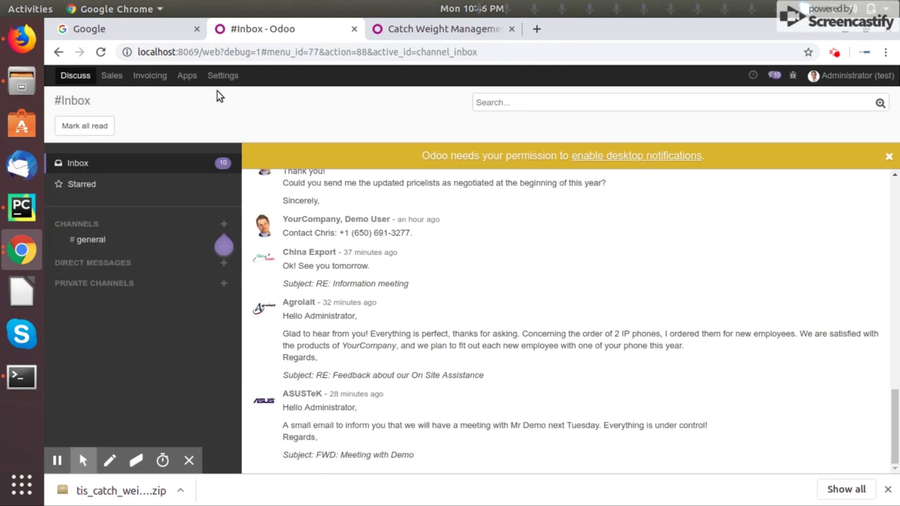
click(187, 76)
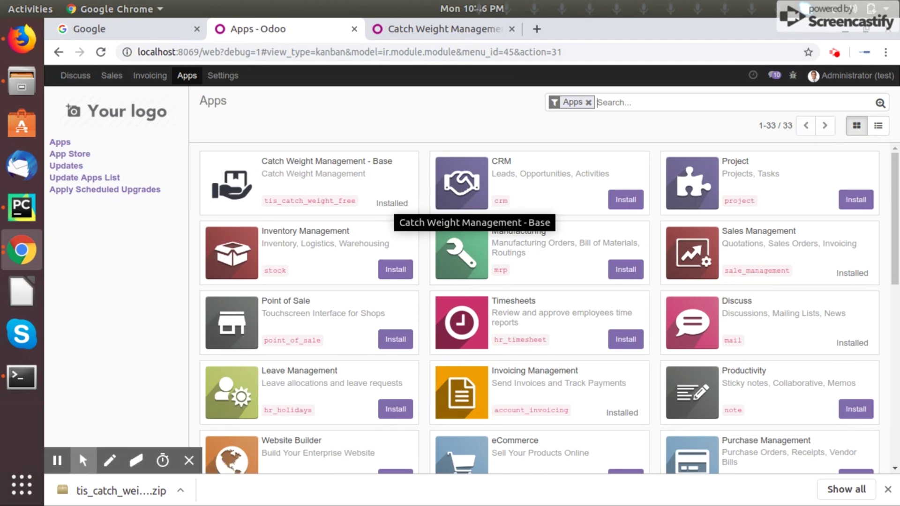
Open the Apple Wireless Keyboard product in edit mode, then leave it unchanged for the Sales Orders list
click(113, 77)
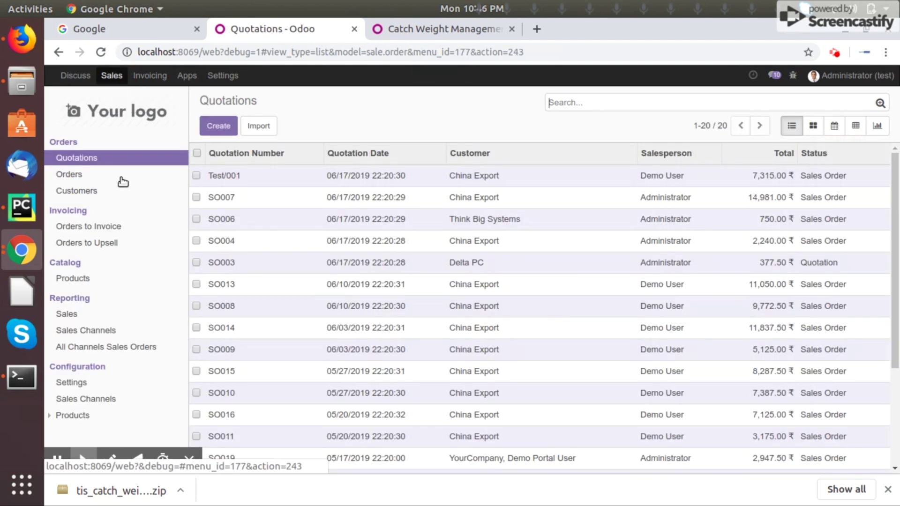
click(94, 278)
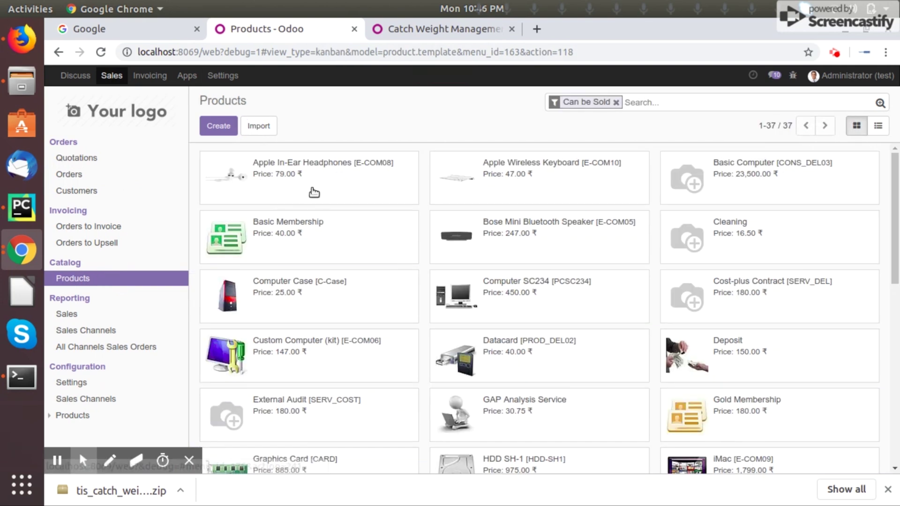
click(482, 179)
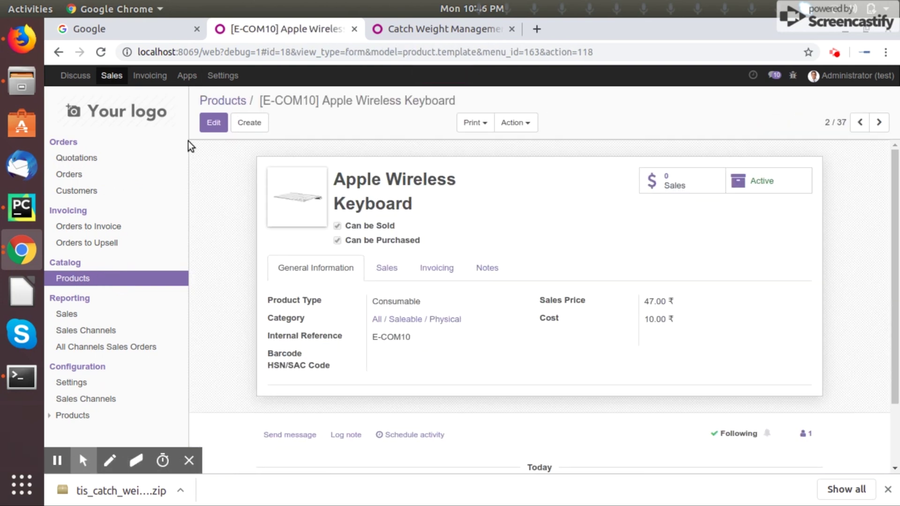
click(208, 123)
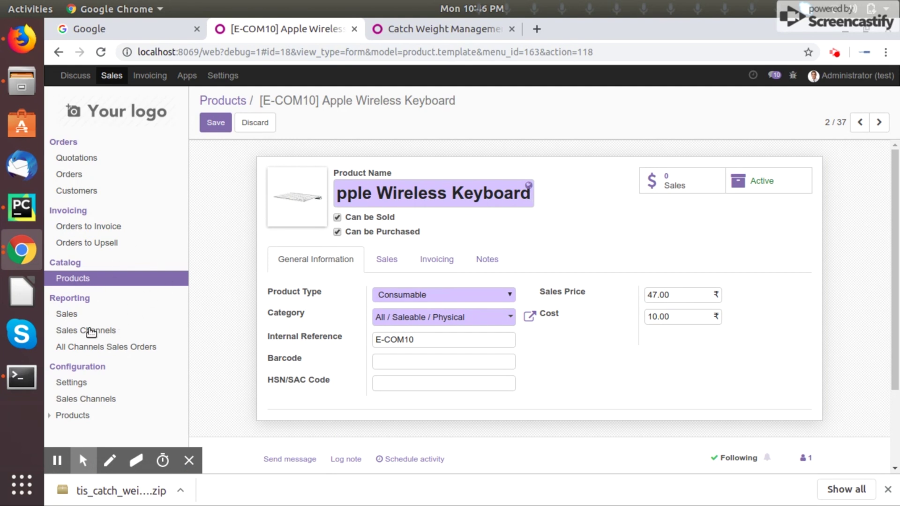
click(87, 161)
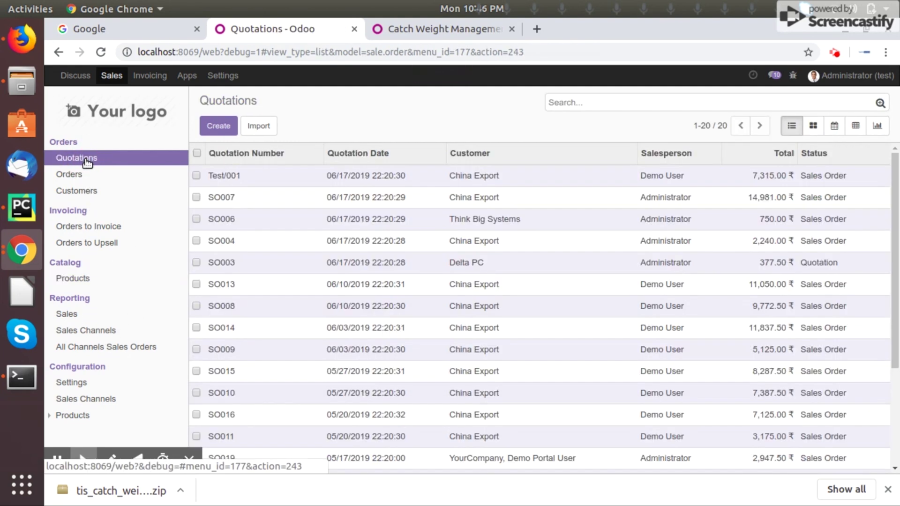
click(86, 176)
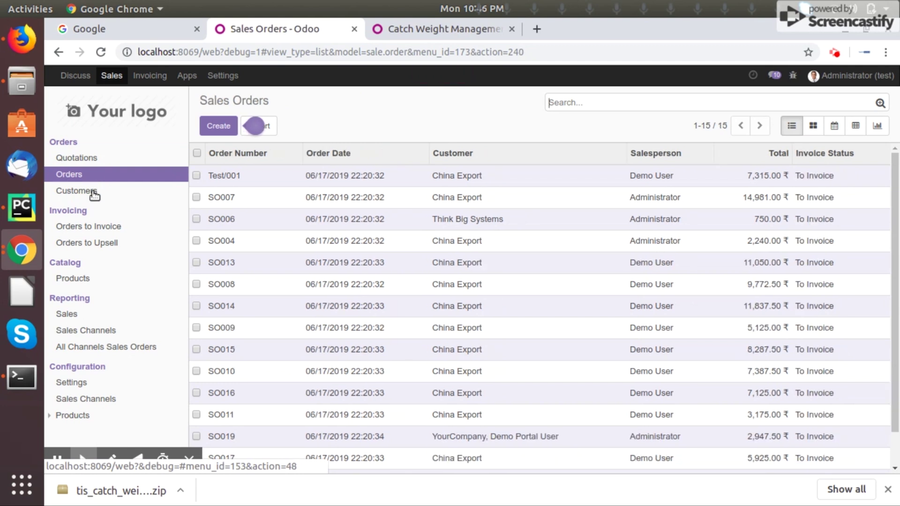
Show the Customers list with Agrolait, Camptocamp and China Export among six cards
click(89, 190)
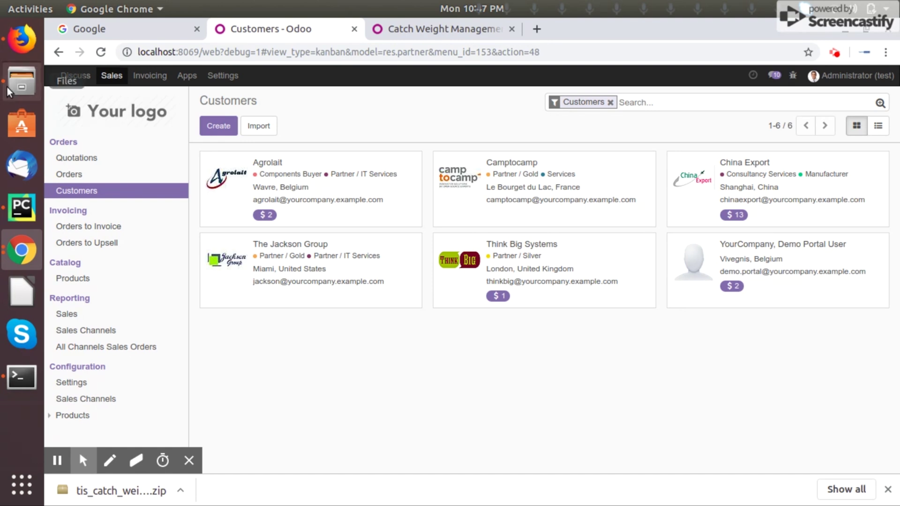
Review the addons folder containing tis_catch_weight_free in the file manager
click(22, 81)
scroll(473, 212, up, 3)
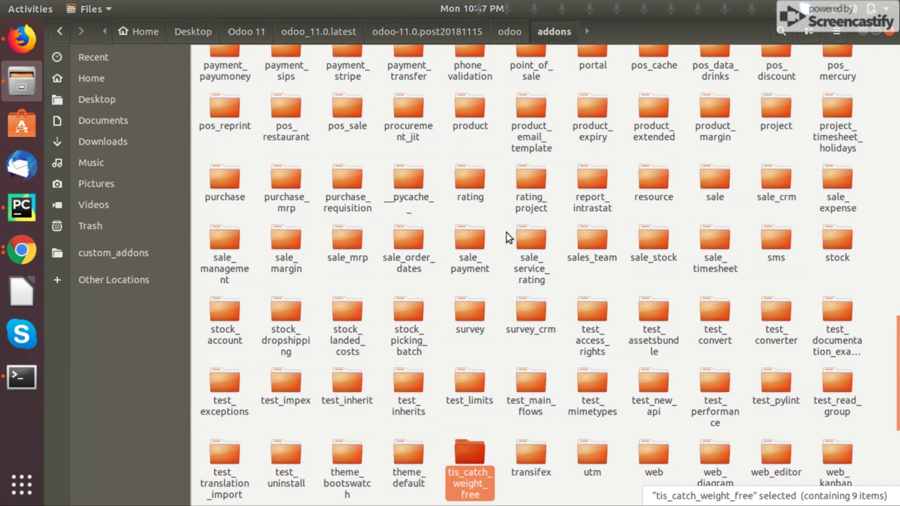
scroll(506, 232, down, 3)
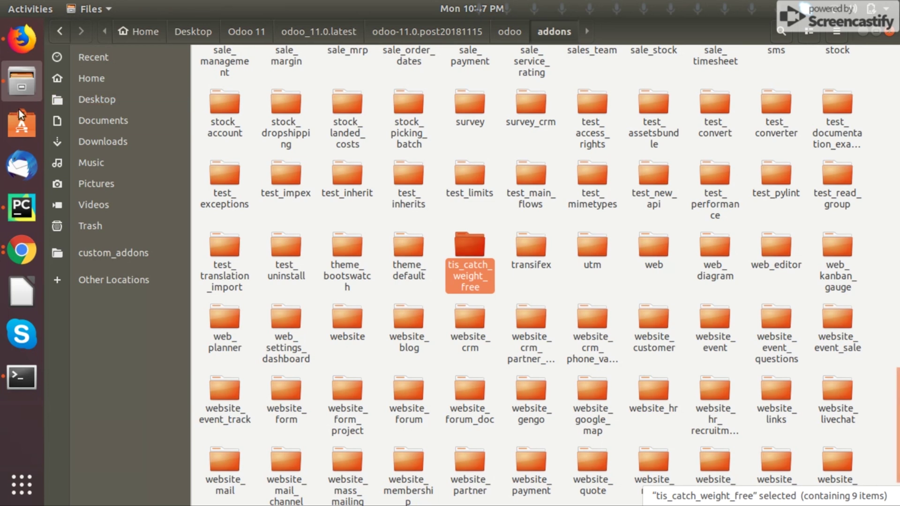
Back in the Odoo browser, check the Apps list shows Catch Weight Management - Base as Installed
click(21, 250)
click(91, 188)
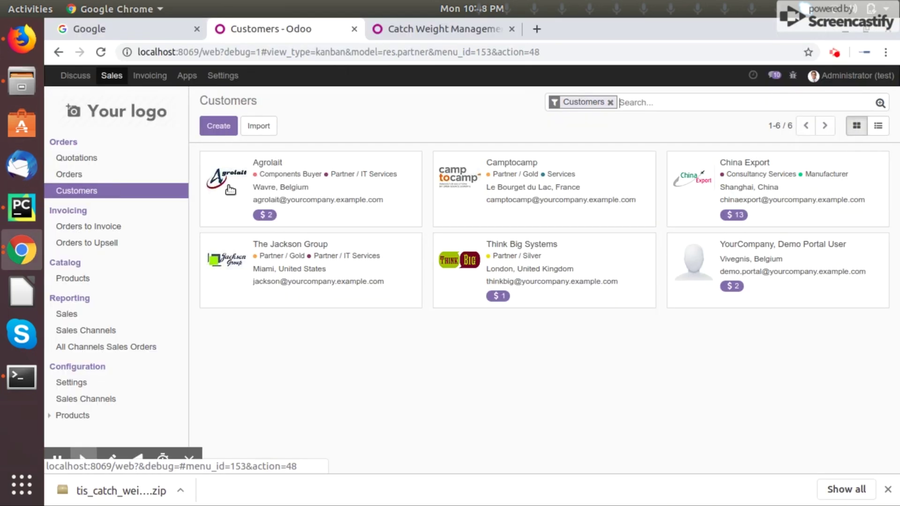
click(187, 76)
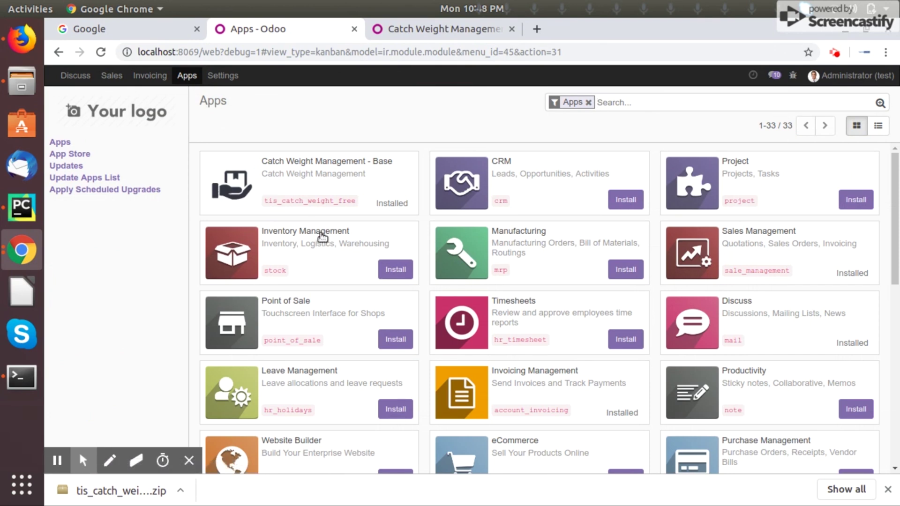
scroll(315, 225, down, 1)
scroll(316, 225, up, 1)
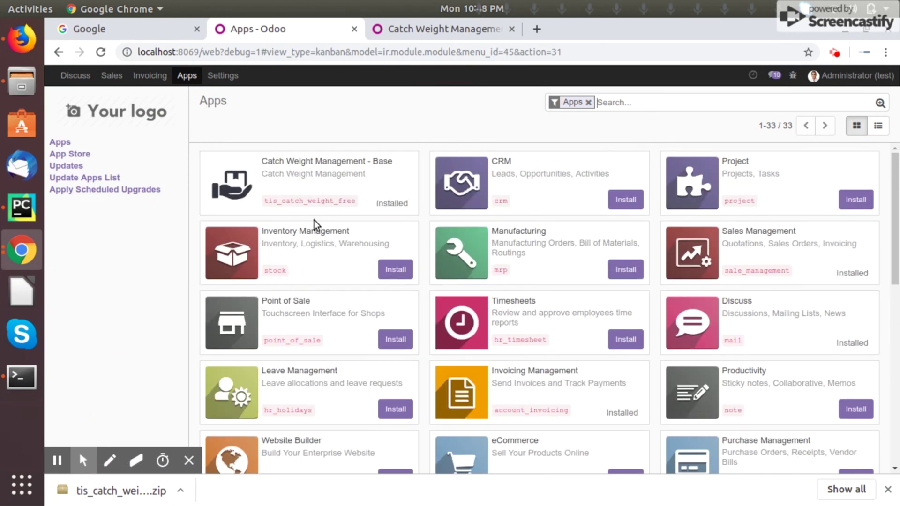